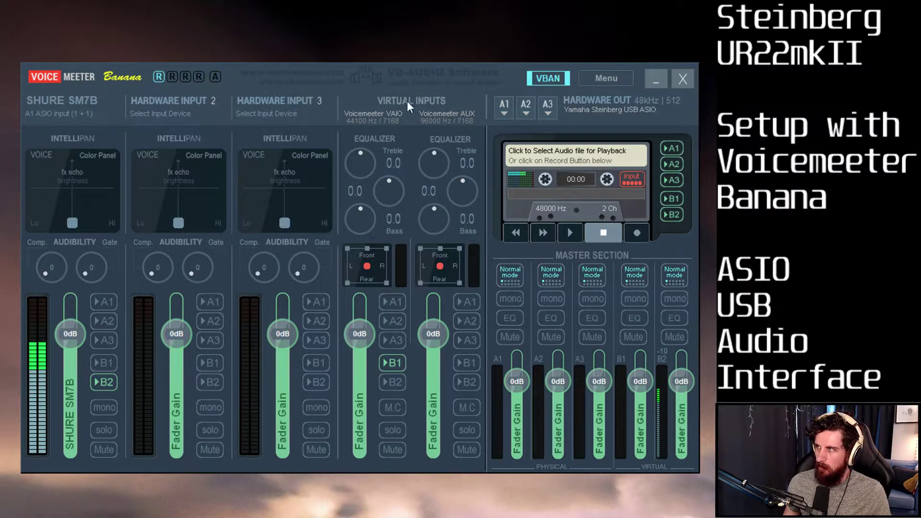
# Step: Nudge the Voicemeeter Banana mixer window slightly up, then back down
pyautogui.moveTo(439, 75)
pyautogui.mouseDown()
pyautogui.moveTo(425, 79)
pyautogui.moveTo(433, 71)
pyautogui.mouseUp()
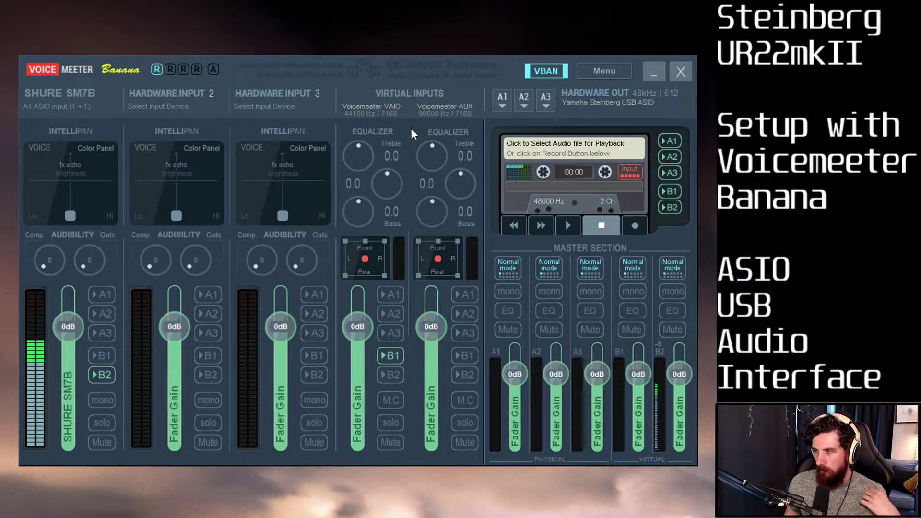
pyautogui.moveTo(425, 71); pyautogui.dragTo(425, 74)
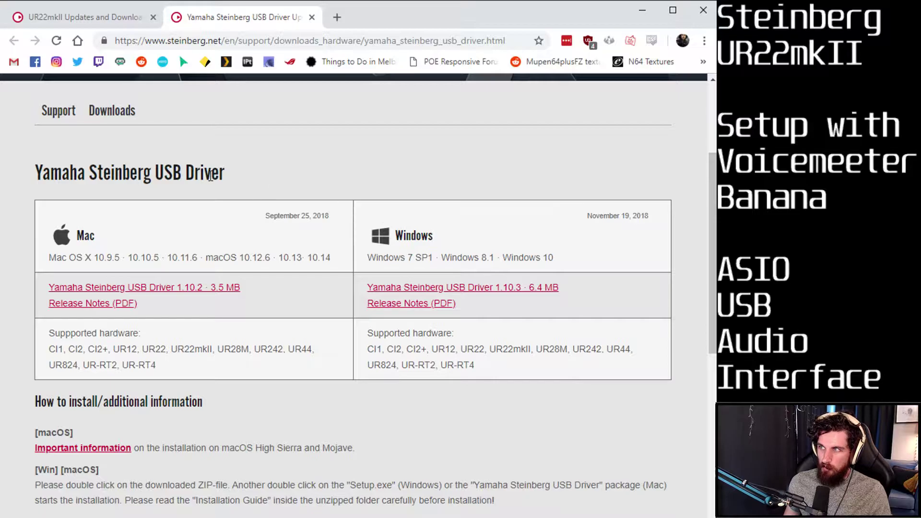
pyautogui.doubleClick(210, 176)
pyautogui.click(321, 187)
pyautogui.scroll(4, 446, 234)
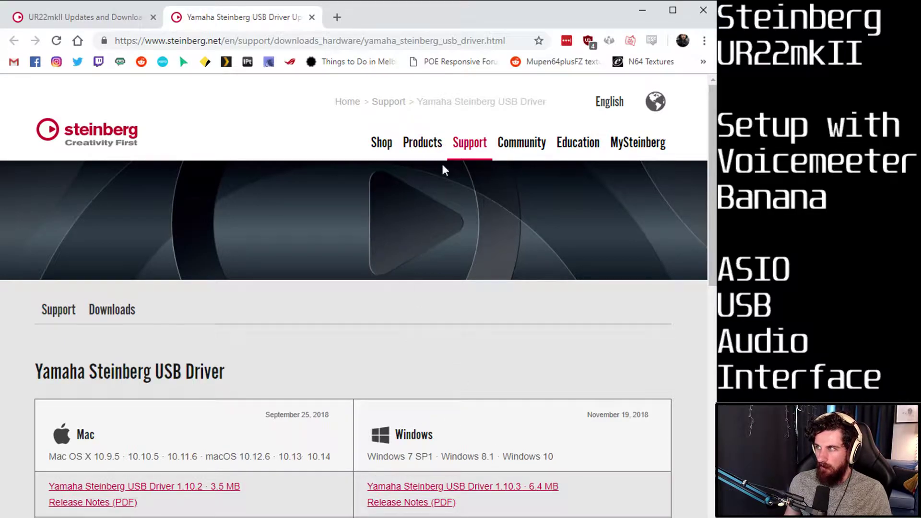
pyautogui.scroll(-1, 467, 487)
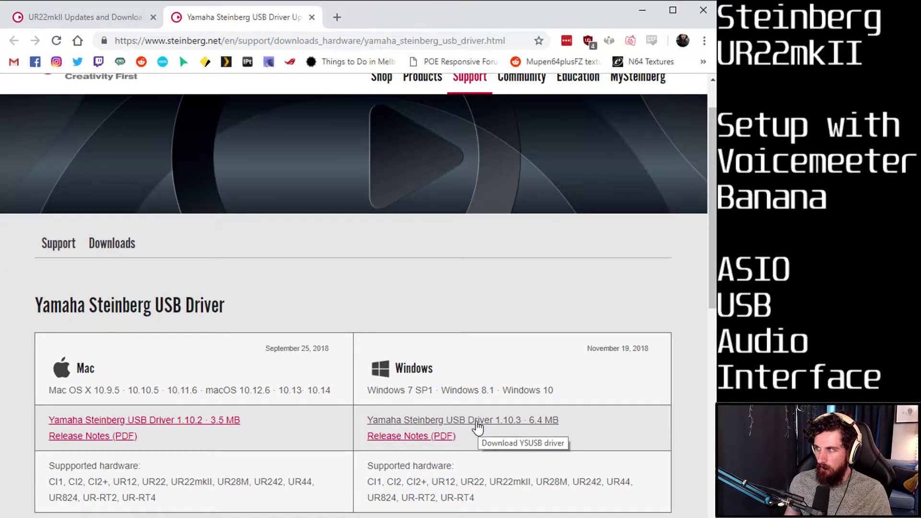
pyautogui.scroll(-6, 477, 426)
pyautogui.scroll(8, 485, 484)
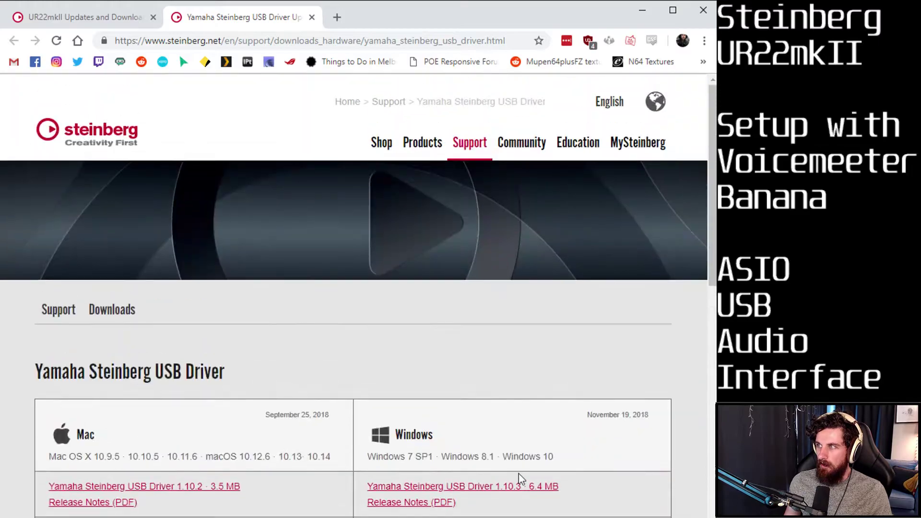
pyautogui.click(73, 17)
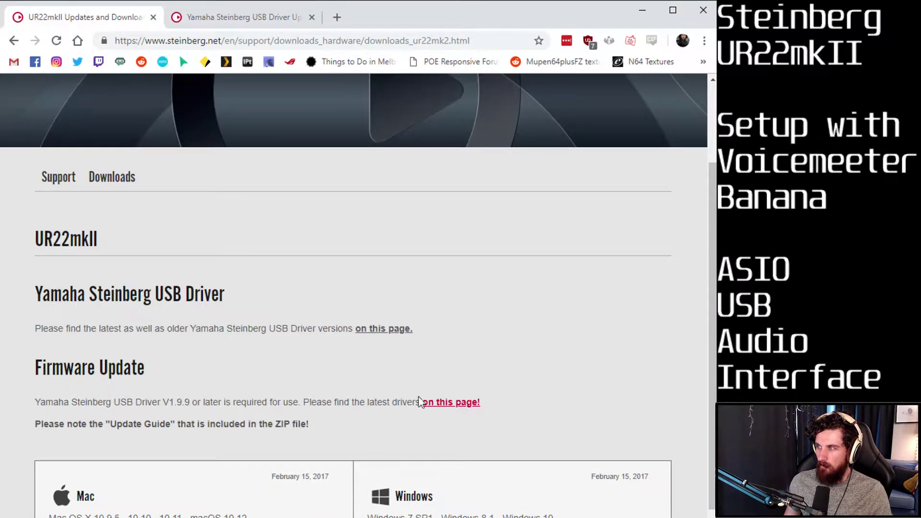
pyautogui.scroll(-2, 419, 401)
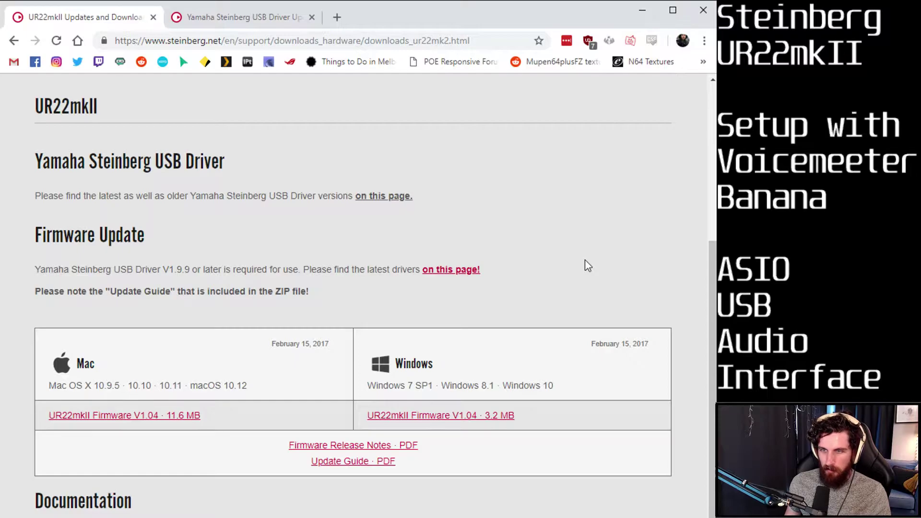
pyautogui.scroll(5, 511, 313)
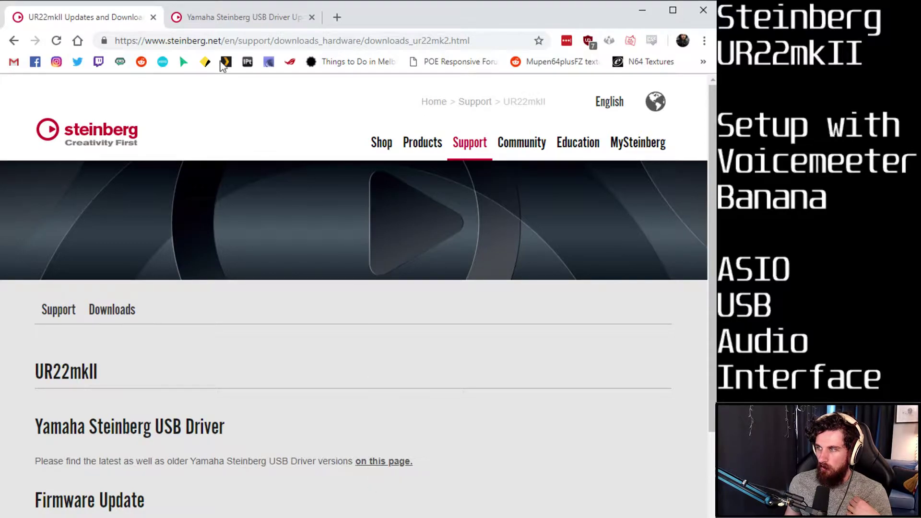
pyautogui.click(242, 18)
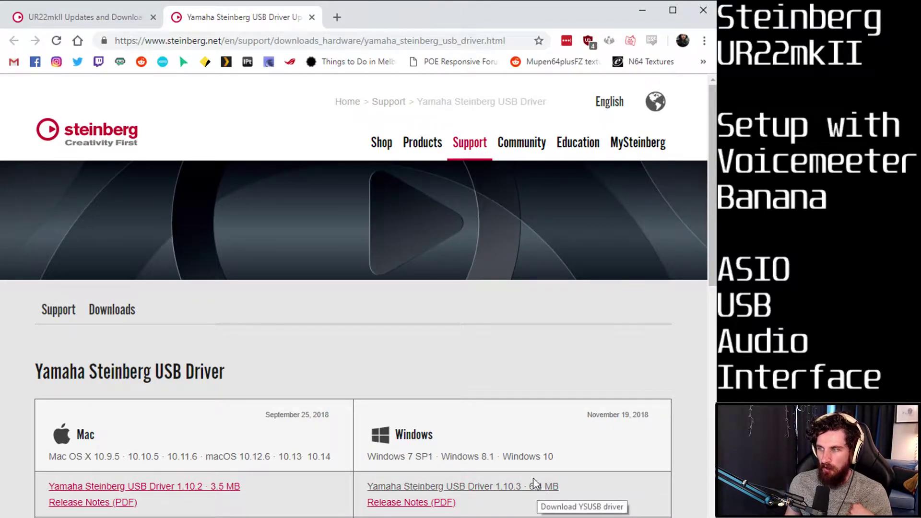
# Step: Restore the mixer and confirm output A1 stays on ASIO: Yamaha Steinberg USB ASIO
pyautogui.click(642, 10)
pyautogui.moveTo(419, 79); pyautogui.dragTo(429, 85)
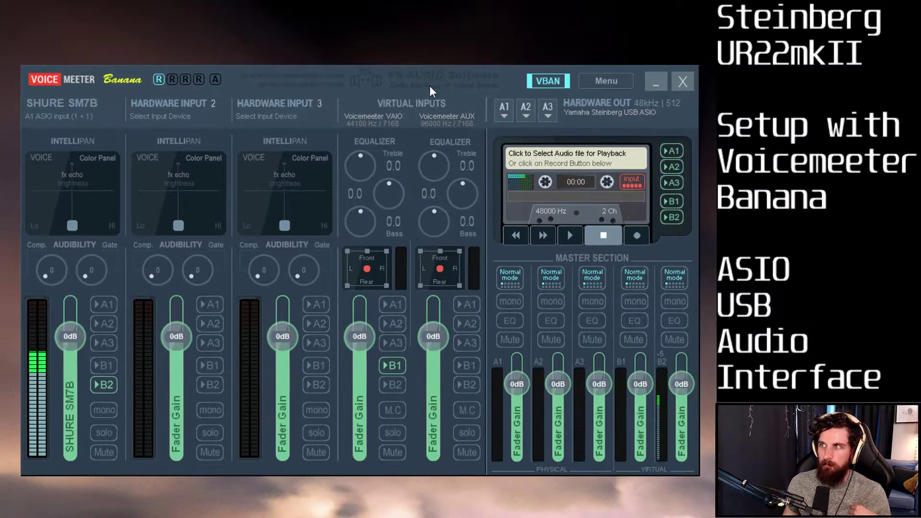
pyautogui.click(502, 118)
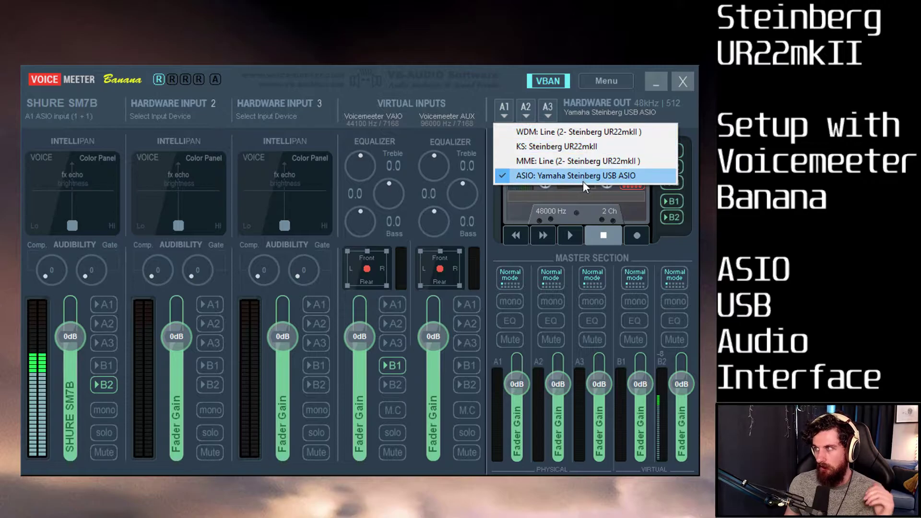
pyautogui.click(473, 81)
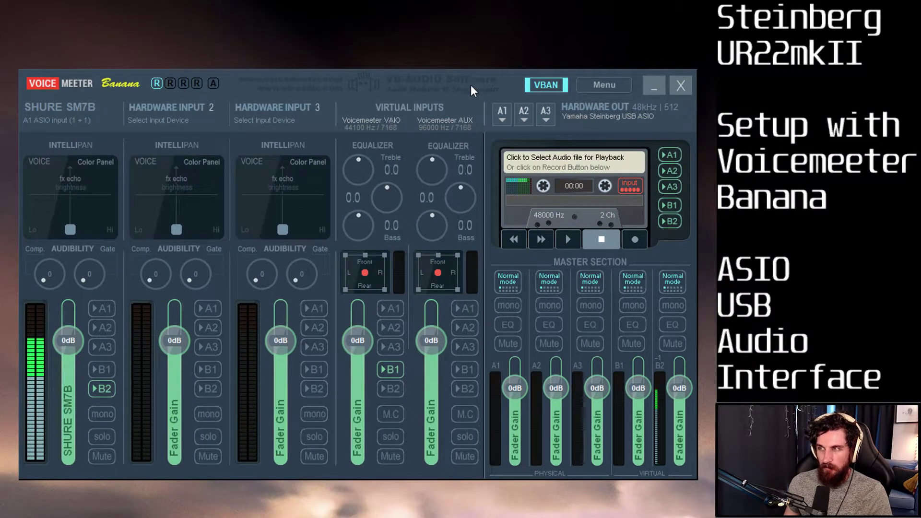
# Step: Open System Settings / Options from the Menu and move the dialog left over the mixer
pyautogui.click(602, 88)
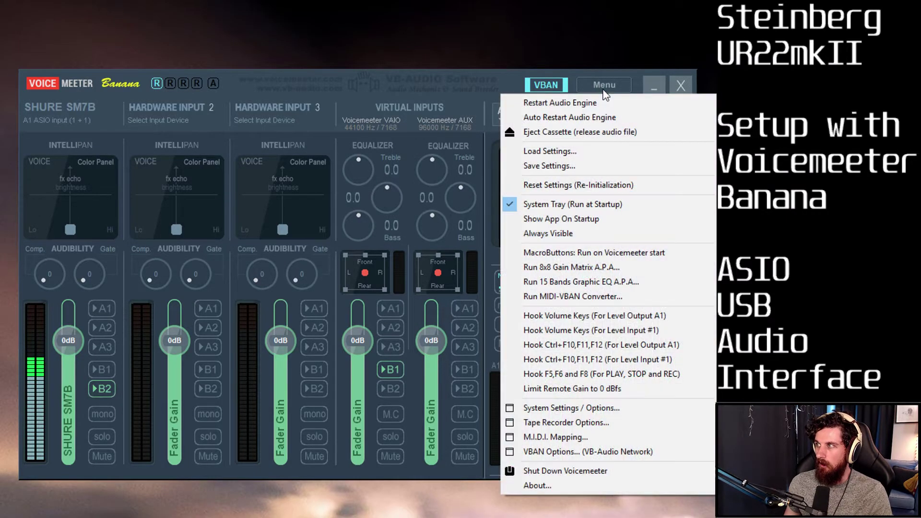
pyautogui.click(597, 409)
pyautogui.moveTo(488, 77); pyautogui.dragTo(421, 30)
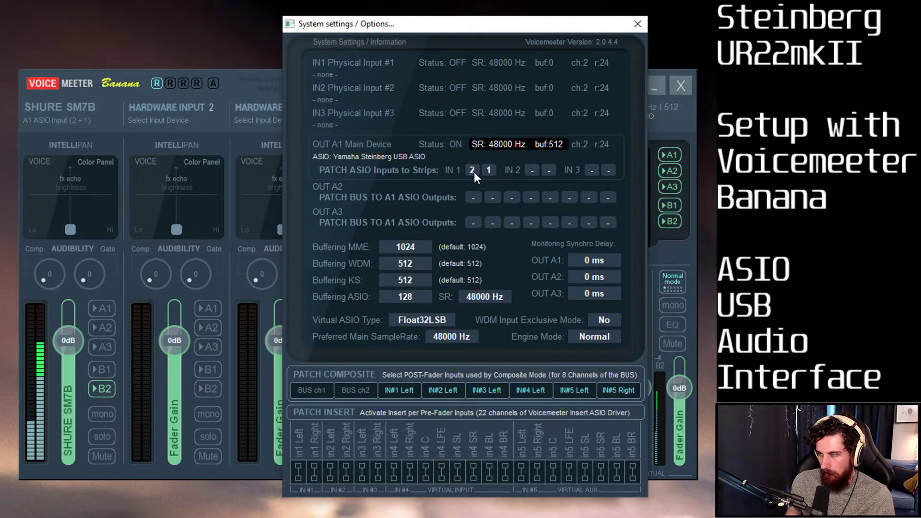
# Step: Toggle mono on the SHURE SM7B strip and patch ASIO input 1 to strip 1's second channel
pyautogui.scroll(-1, 473, 172)
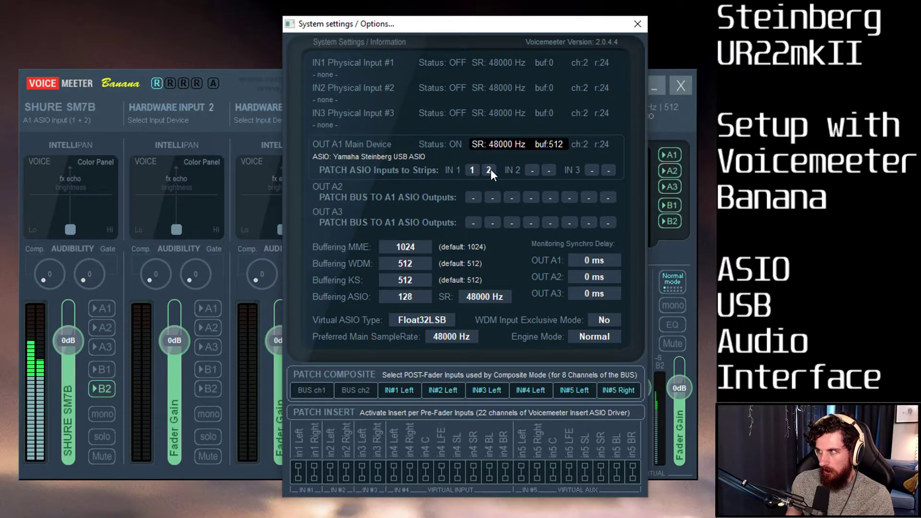
pyautogui.scroll(-2, 491, 170)
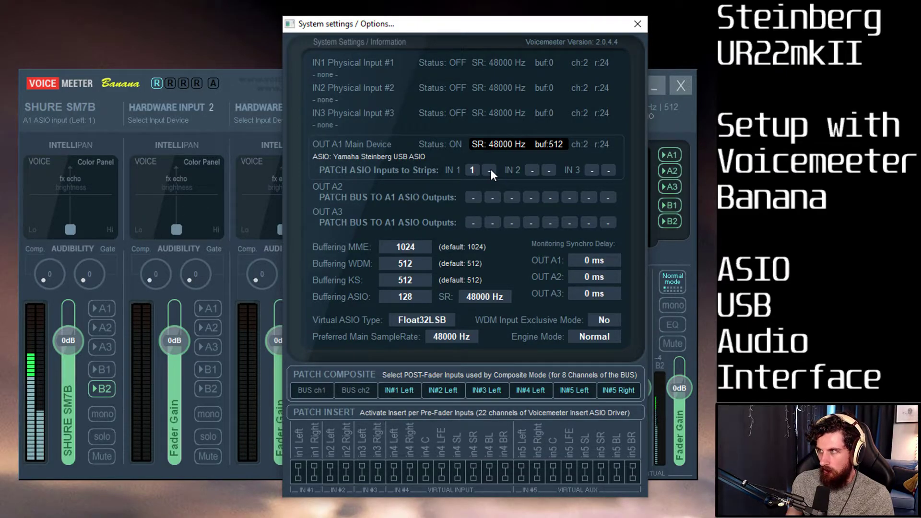
pyautogui.click(103, 415)
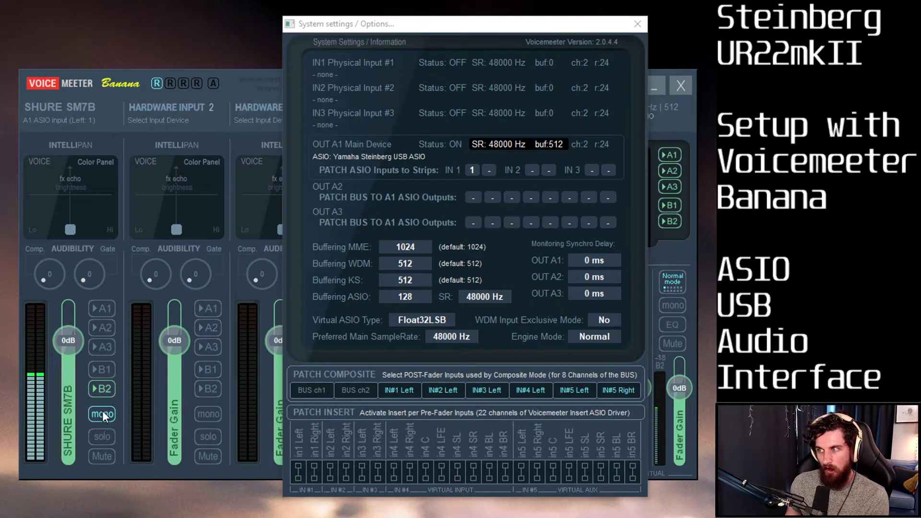
pyautogui.click(489, 170)
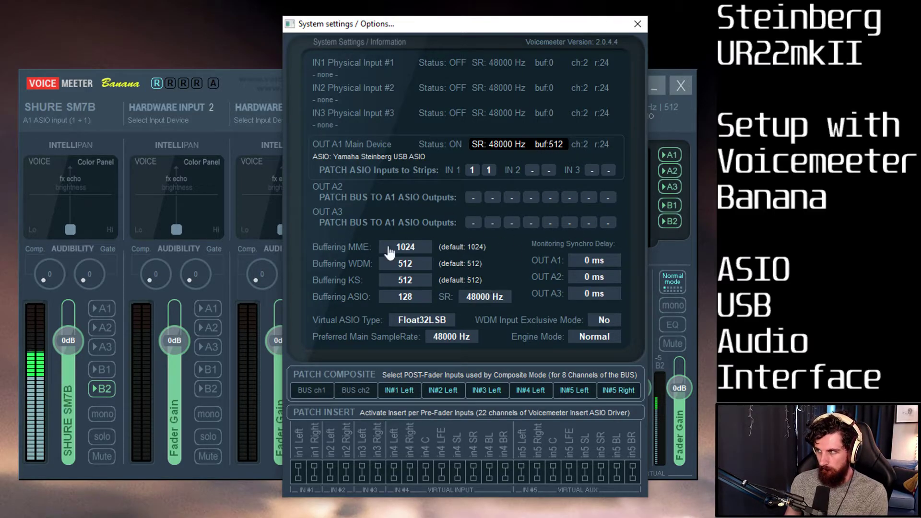
# Step: Review the ASIO samplerate source and preferred main samplerate options, leaving 48000 Hz unchanged
pyautogui.click(493, 296)
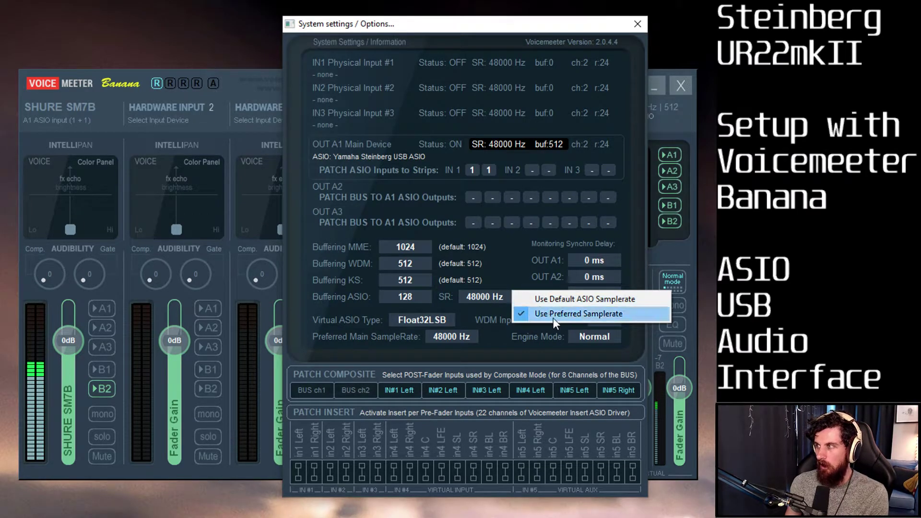
pyautogui.click(509, 271)
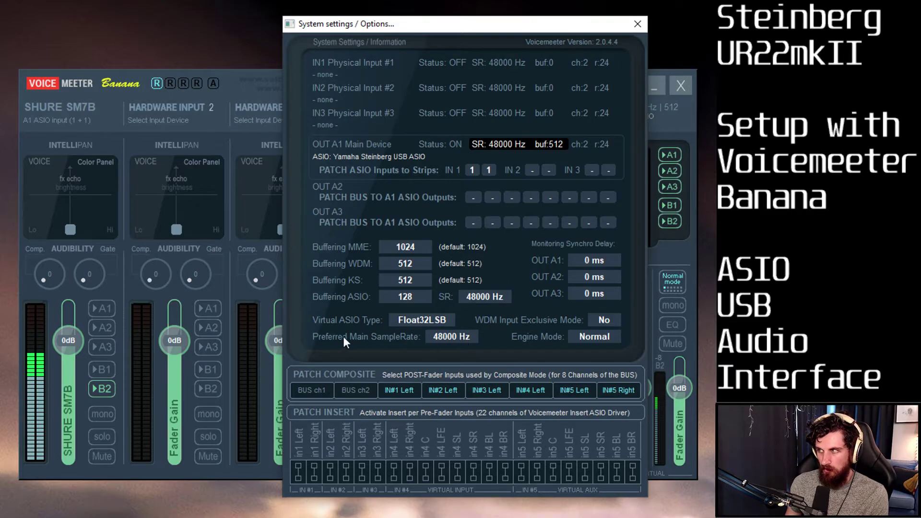
pyautogui.click(439, 339)
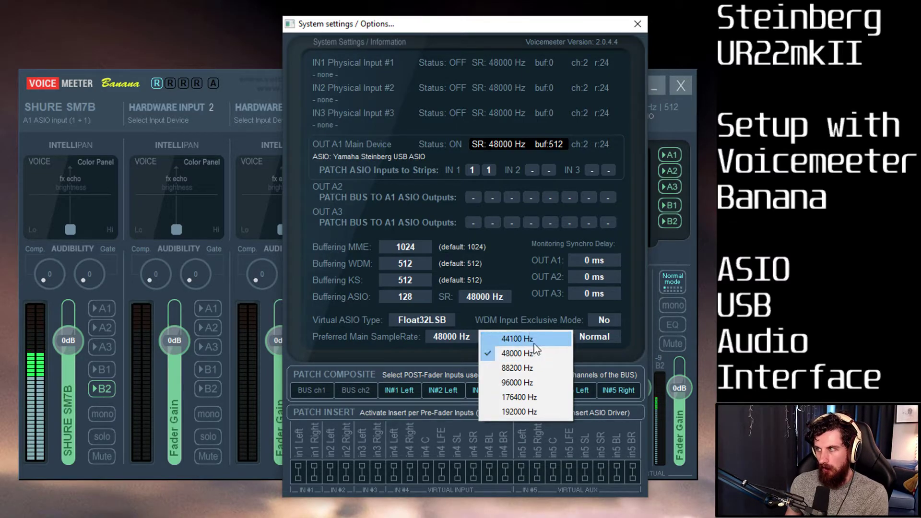
pyautogui.click(393, 350)
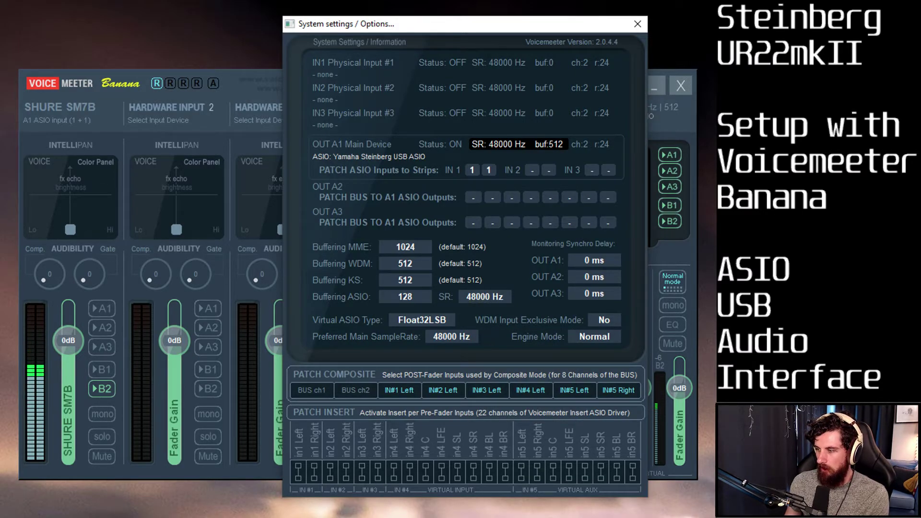
# Step: Check the UR22mkII Line input's format is 2 channel, 24 bit, 48000 Hz, then close Sound
pyautogui.click(230, 205)
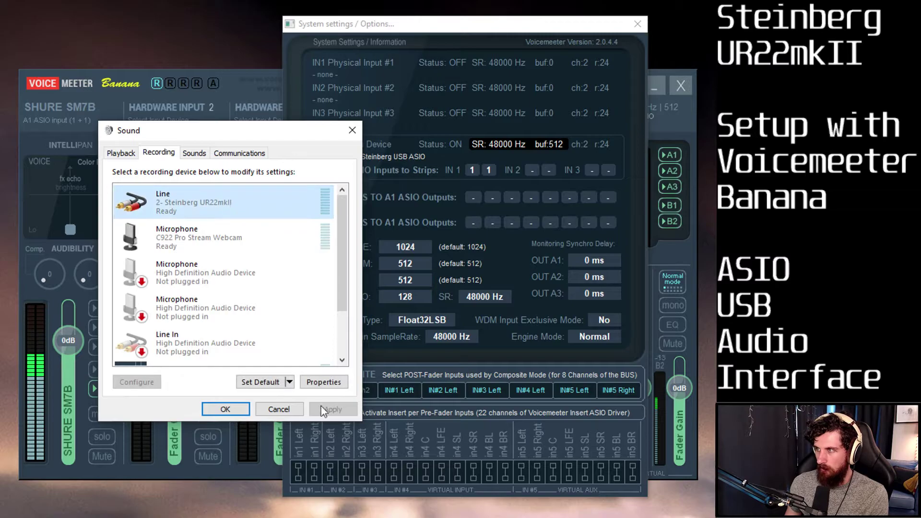
pyautogui.click(324, 383)
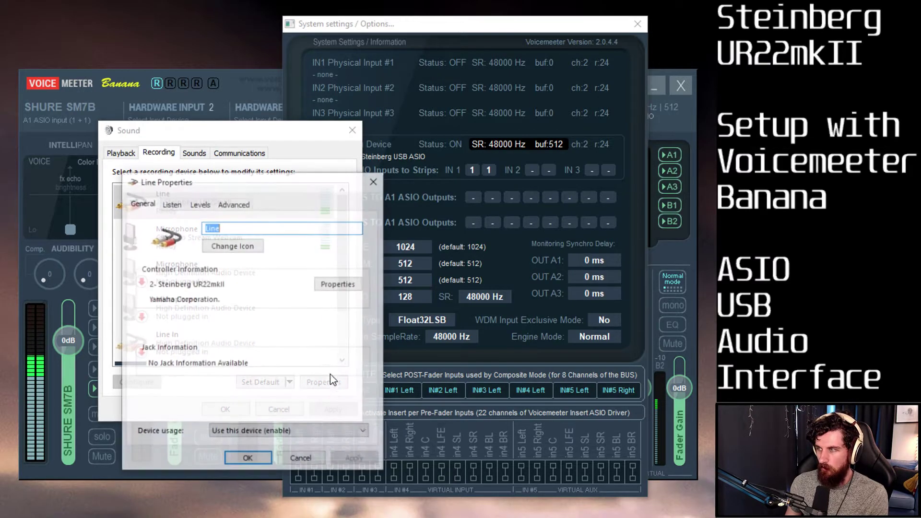
pyautogui.click(235, 205)
pyautogui.moveTo(261, 185); pyautogui.dragTo(483, 127)
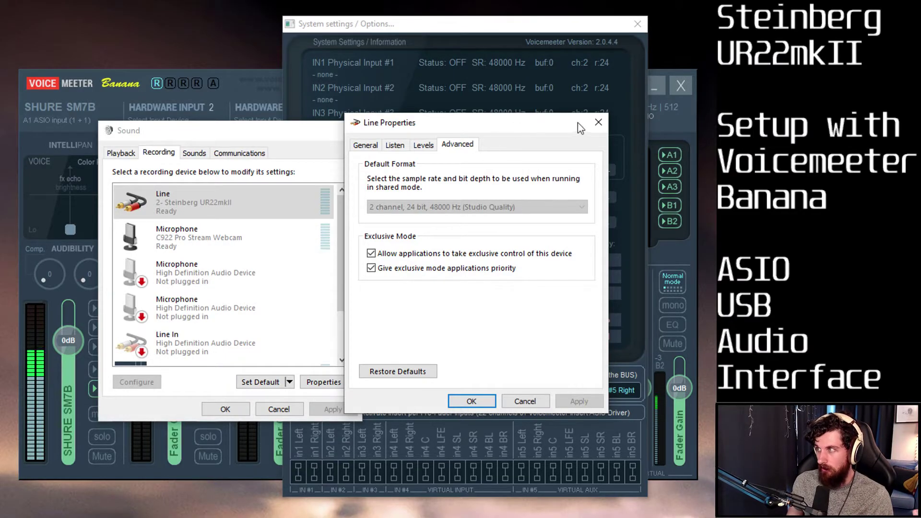
pyautogui.click(598, 122)
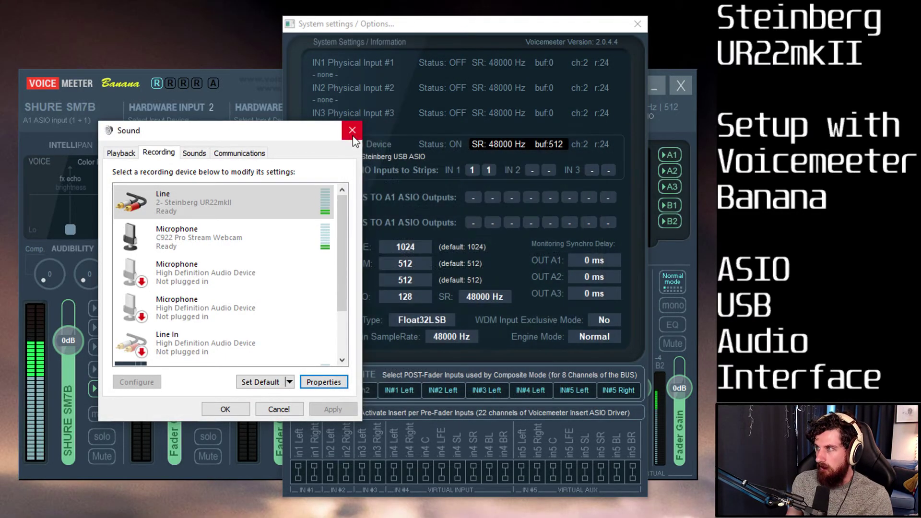
pyautogui.click(353, 137)
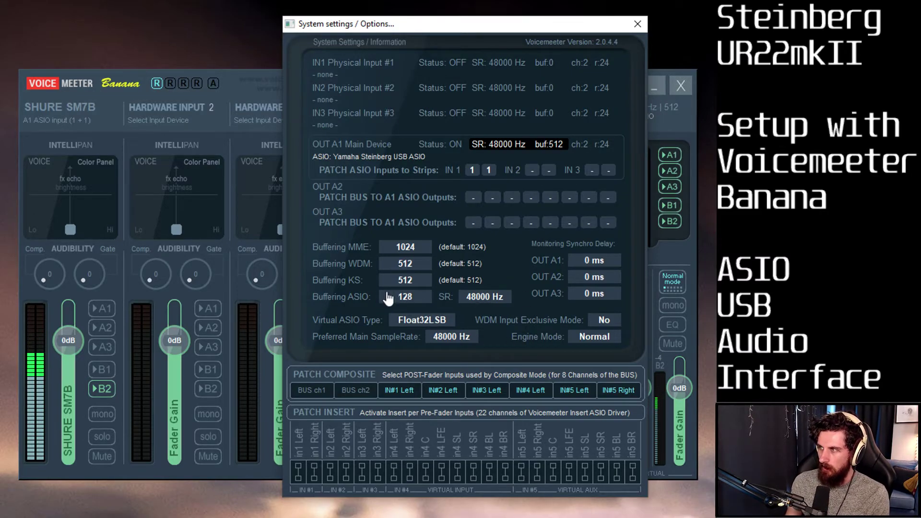
pyautogui.click(398, 300)
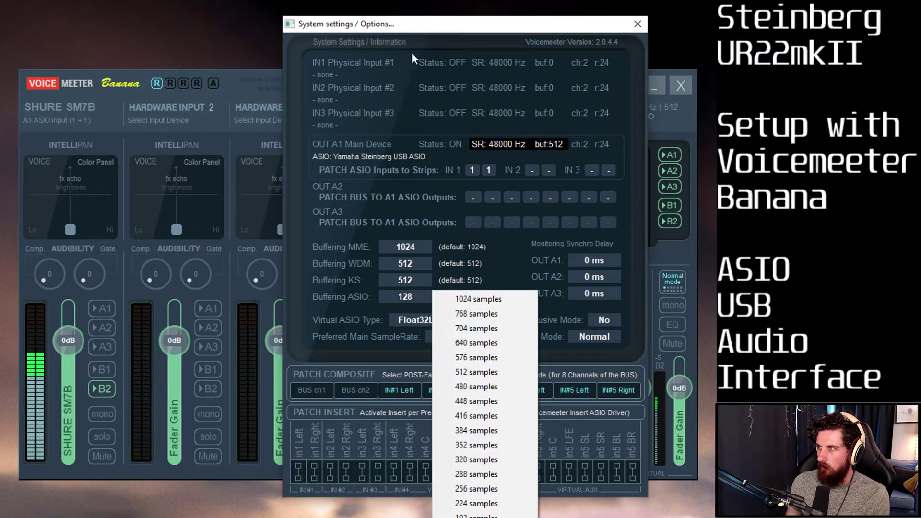
pyautogui.moveTo(423, 27); pyautogui.dragTo(370, 4)
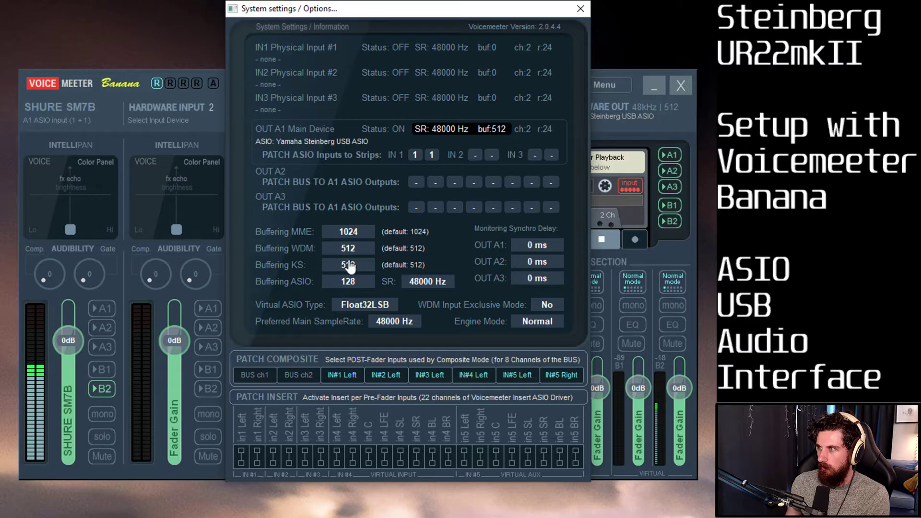
pyautogui.click(349, 285)
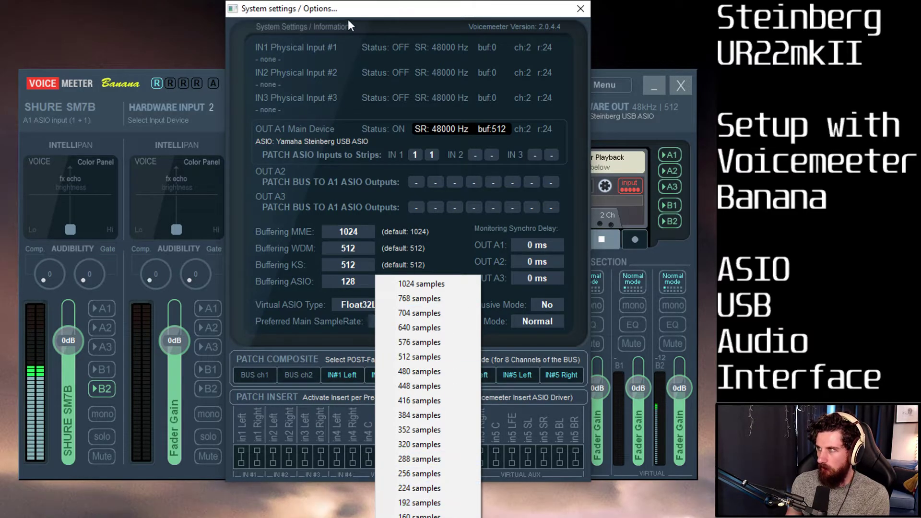
pyautogui.moveTo(353, 12); pyautogui.dragTo(291, 21)
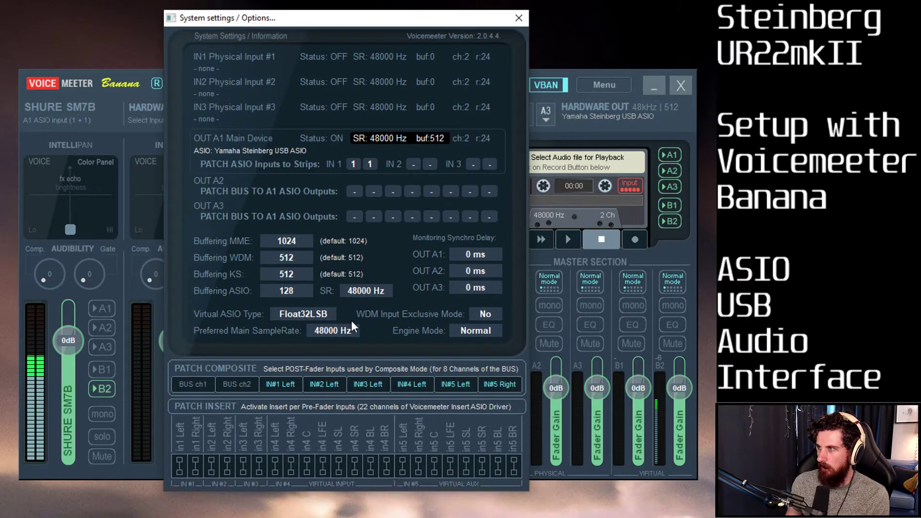
pyautogui.click(290, 292)
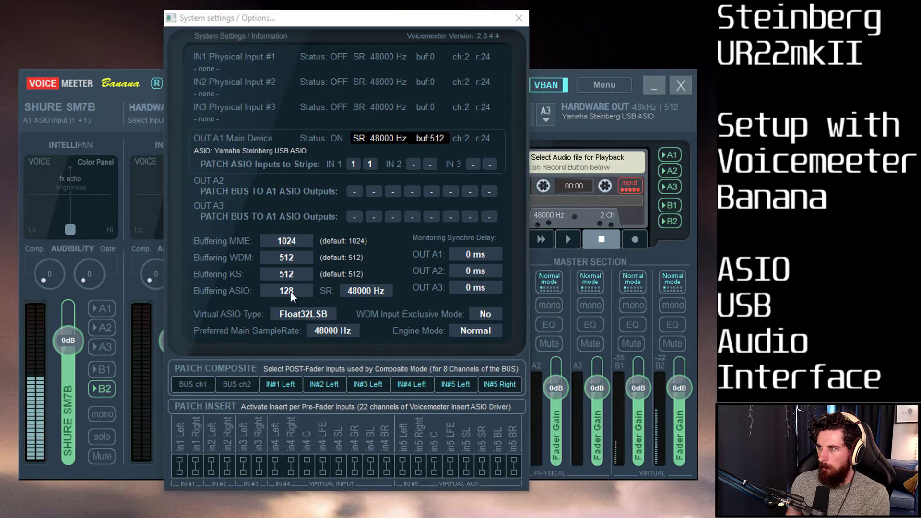
pyautogui.click(290, 292)
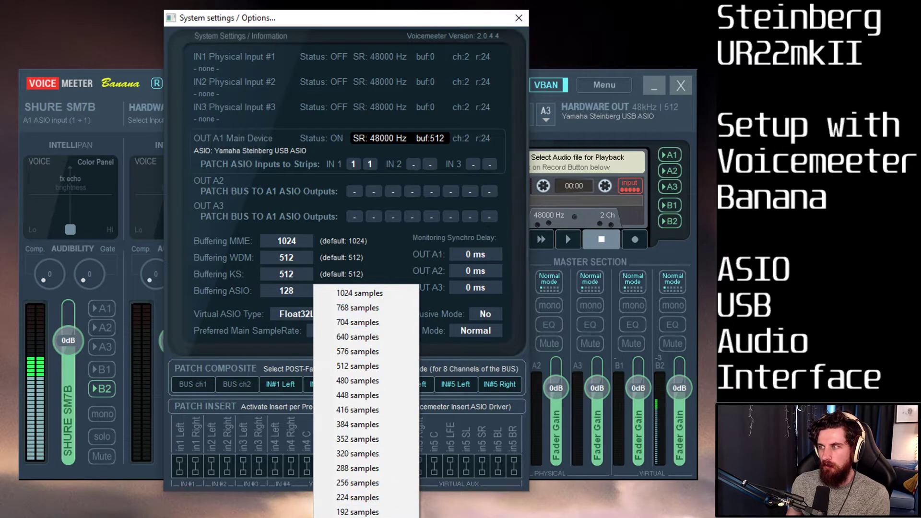
pyautogui.click(383, 248)
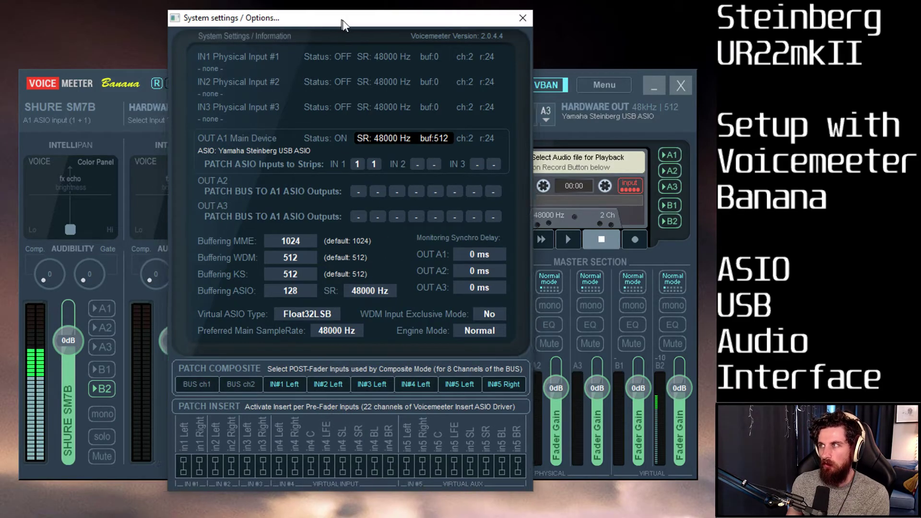
pyautogui.moveTo(343, 20); pyautogui.dragTo(359, 26)
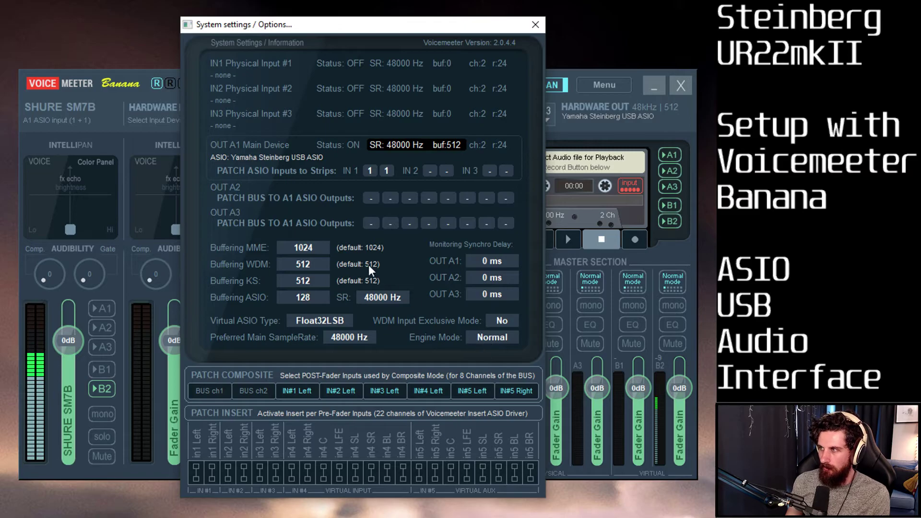
# Step: Close System Settings and show the input device choices for the SHURE SM7B strip
pyautogui.click(535, 25)
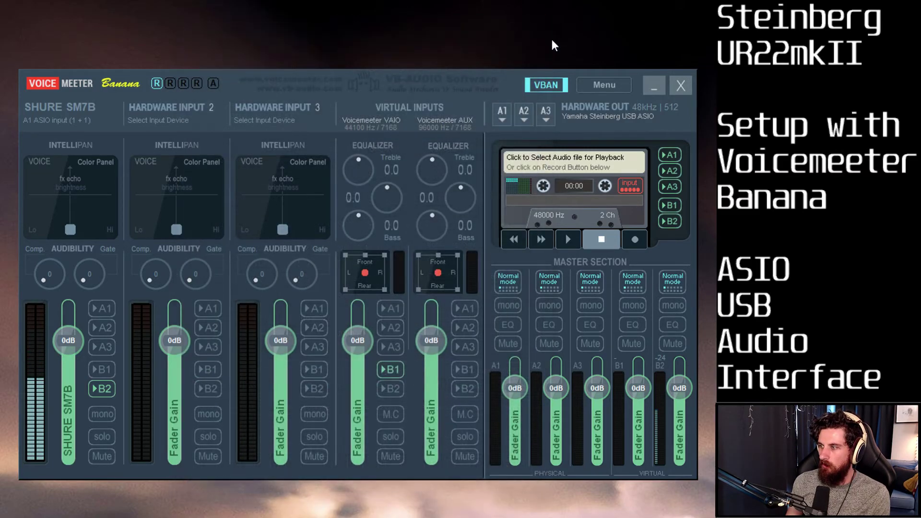
pyautogui.click(84, 124)
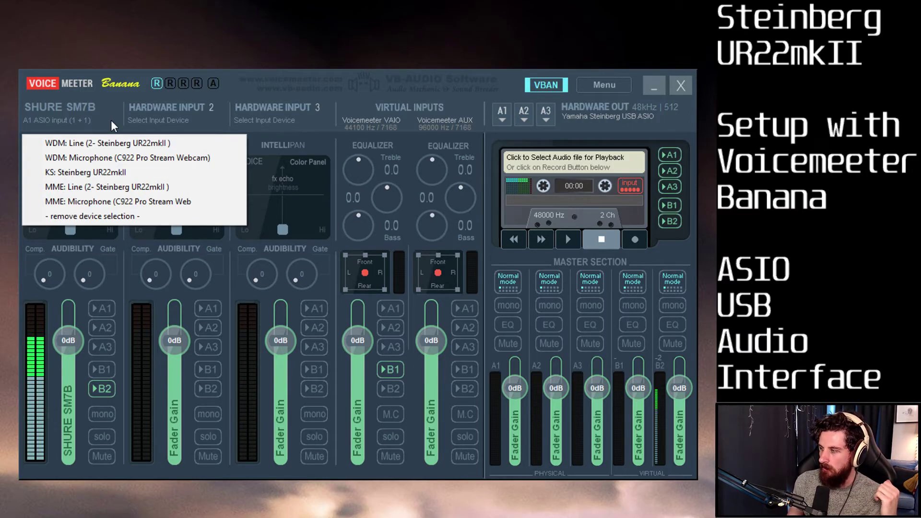
# Step: Rename the first input strip's label to 'SHURE SM7B'
pyautogui.rightClick(81, 109)
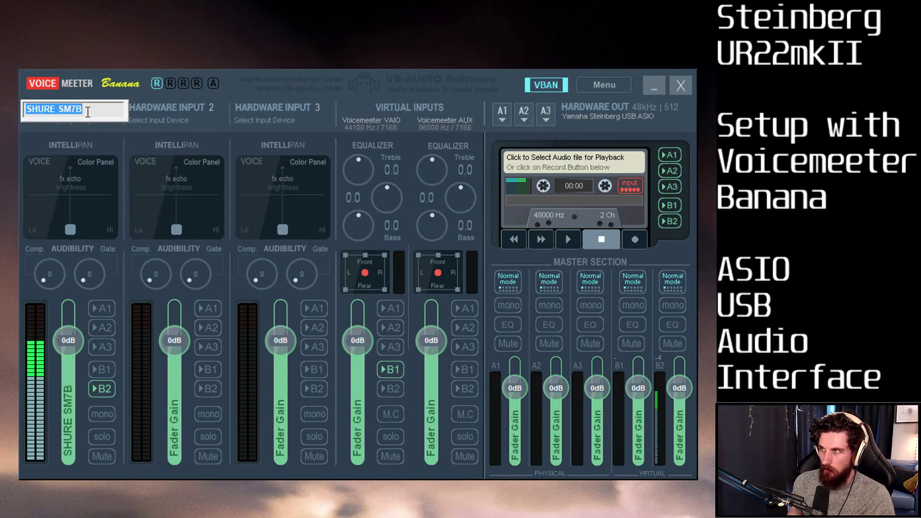
pyautogui.press('Return')
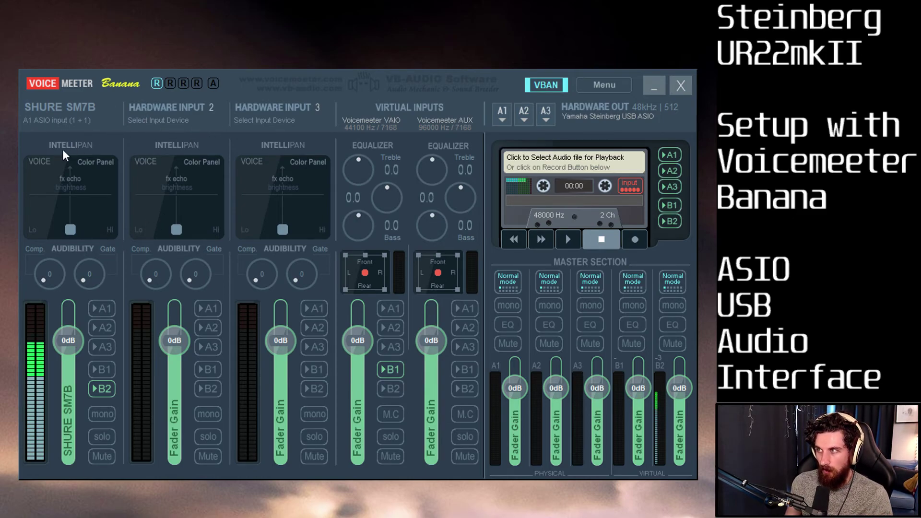
pyautogui.click(76, 120)
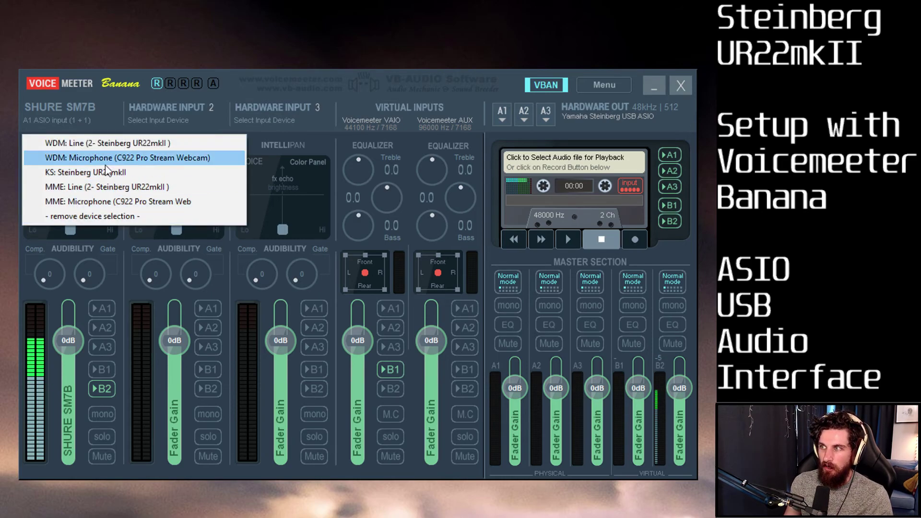
pyautogui.click(112, 217)
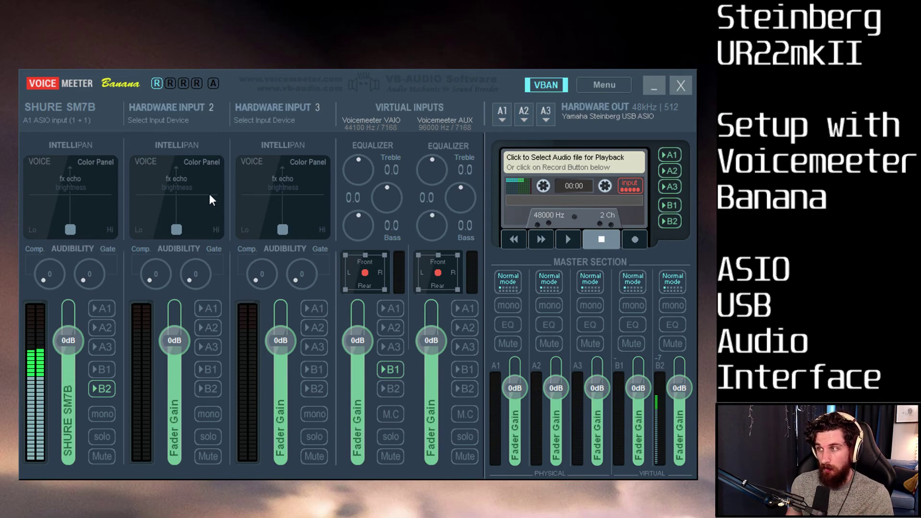
pyautogui.click(75, 121)
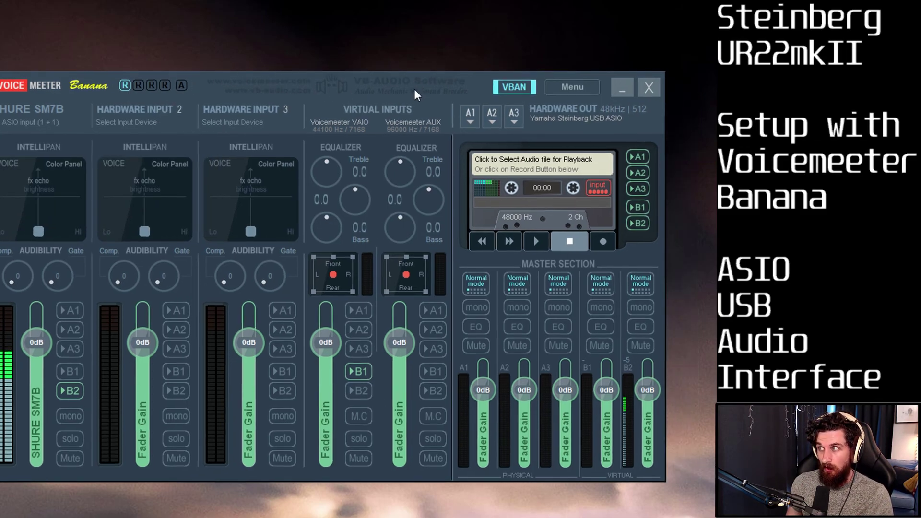